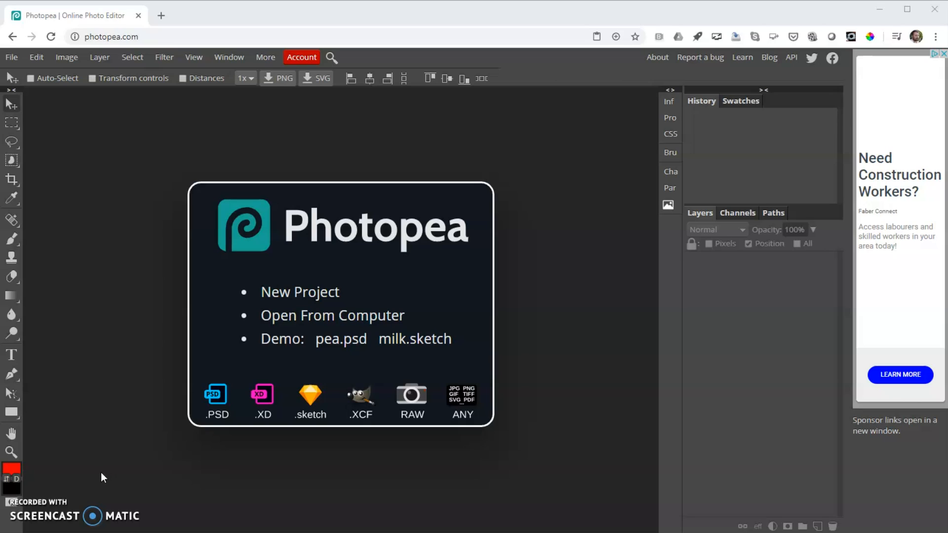
Create a new Full HD project at 1920 x 1080 px with a white background.
left_click(302, 292)
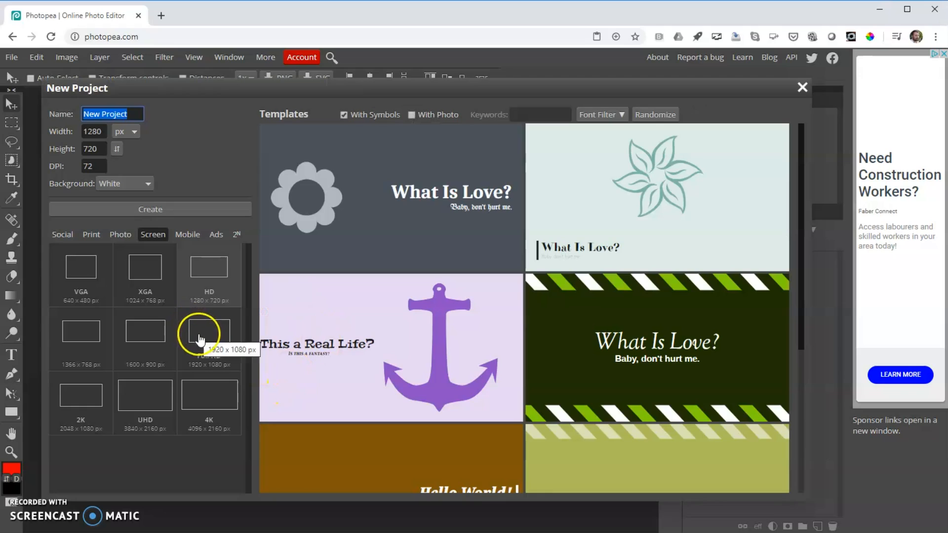
left_click(227, 368)
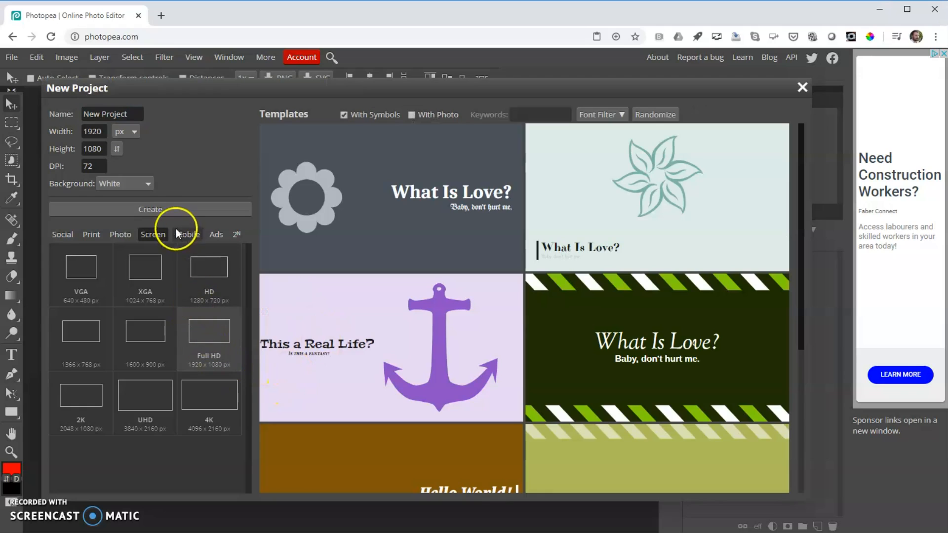
left_click(151, 208)
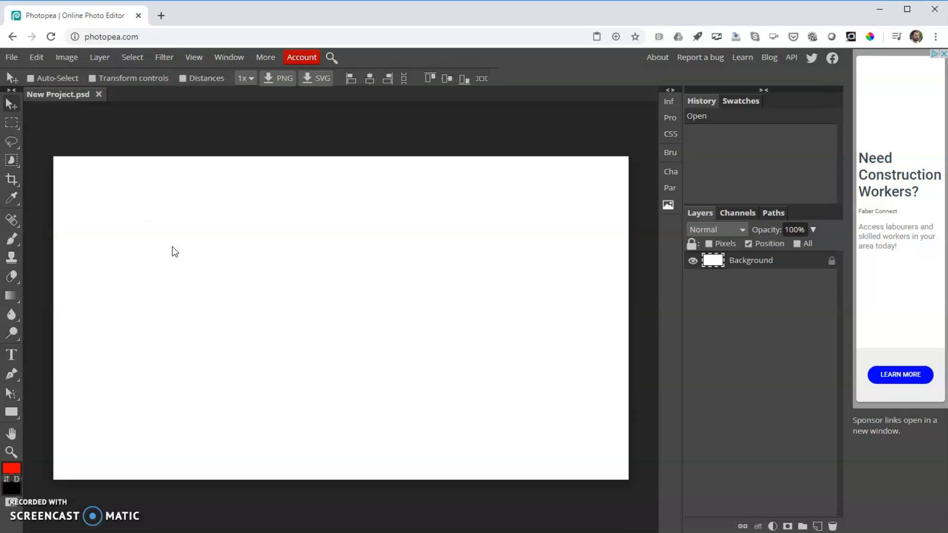
Open the image file 2000px-Canada_location_map.png from the unit-05-graphics folder.
left_click(12, 57)
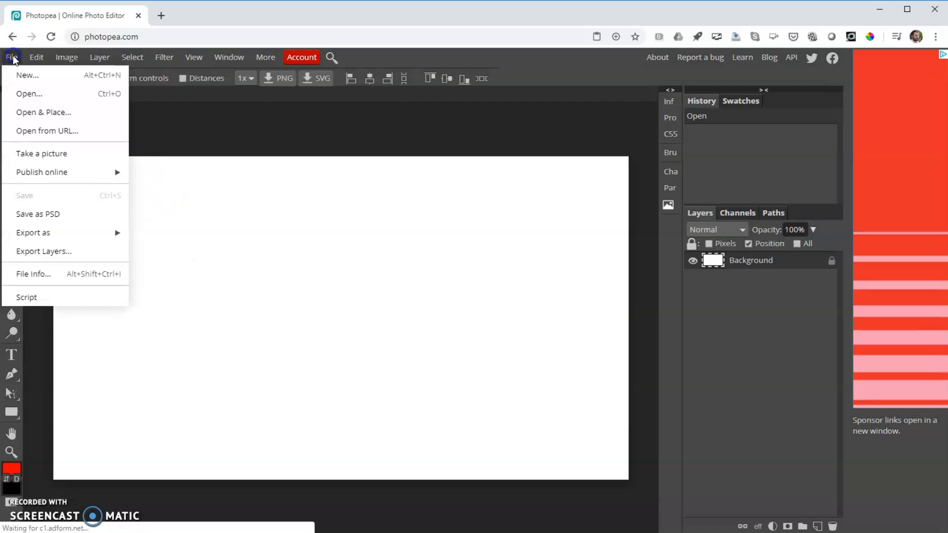
left_click(21, 95)
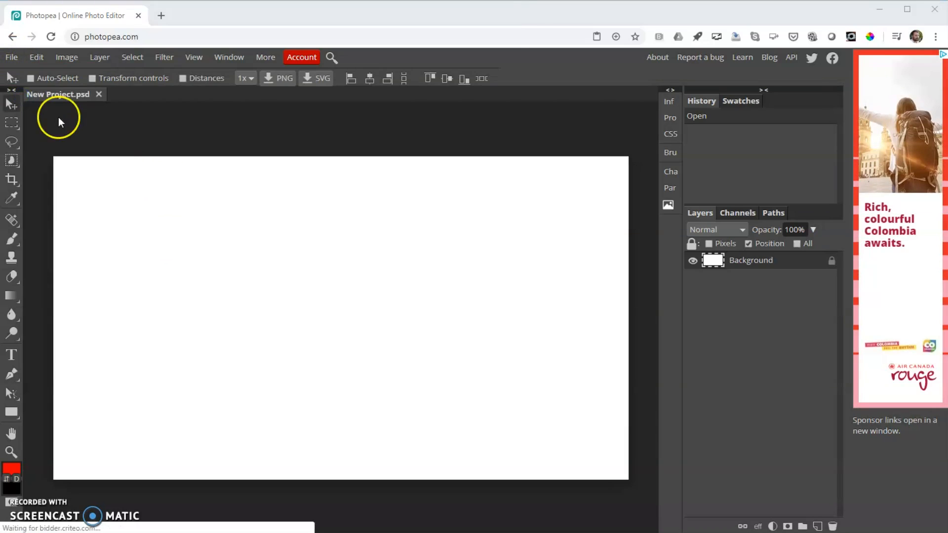
left_click(209, 101)
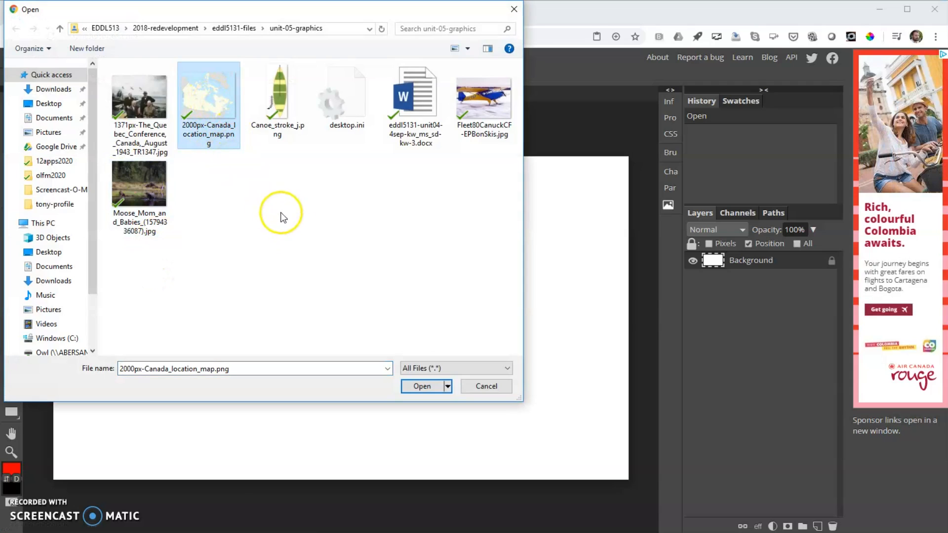
left_click(422, 386)
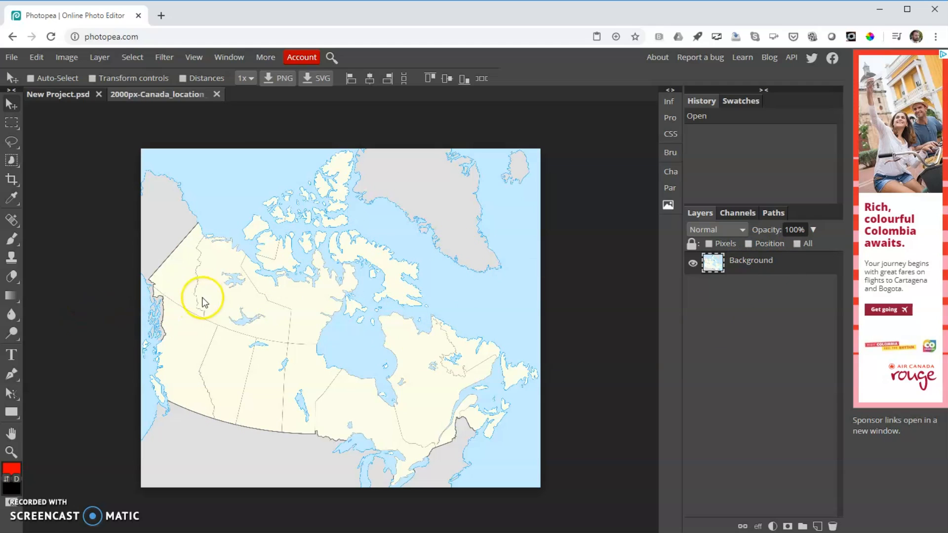
Add the text labels BC and AB over the two westernmost provinces, each on its own text layer.
left_click(14, 355)
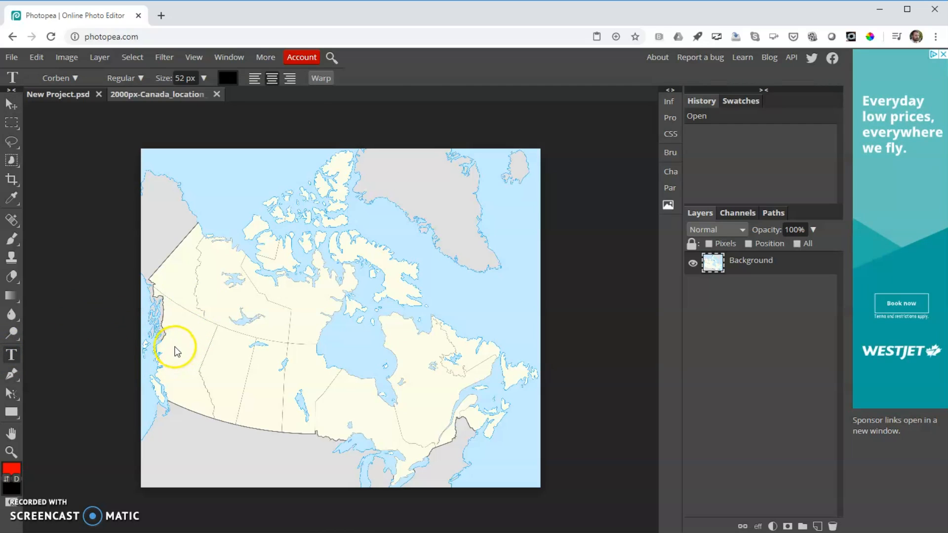
left_click_drag(170, 354, 195, 374)
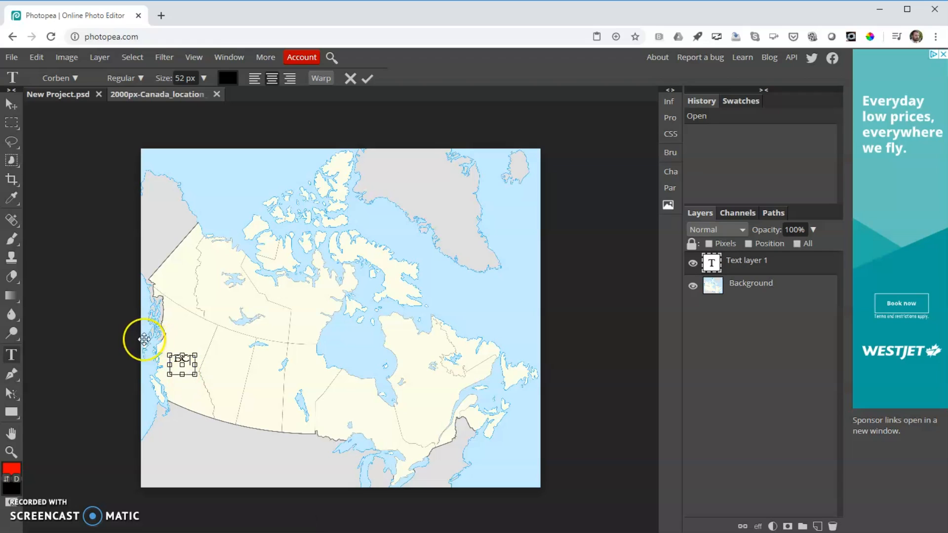
left_click(21, 355)
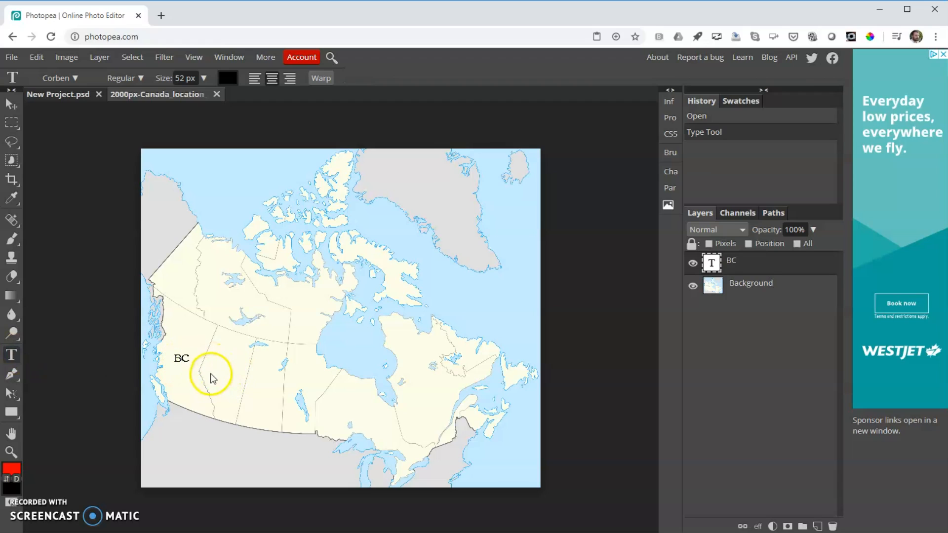
left_click_drag(212, 369, 240, 390)
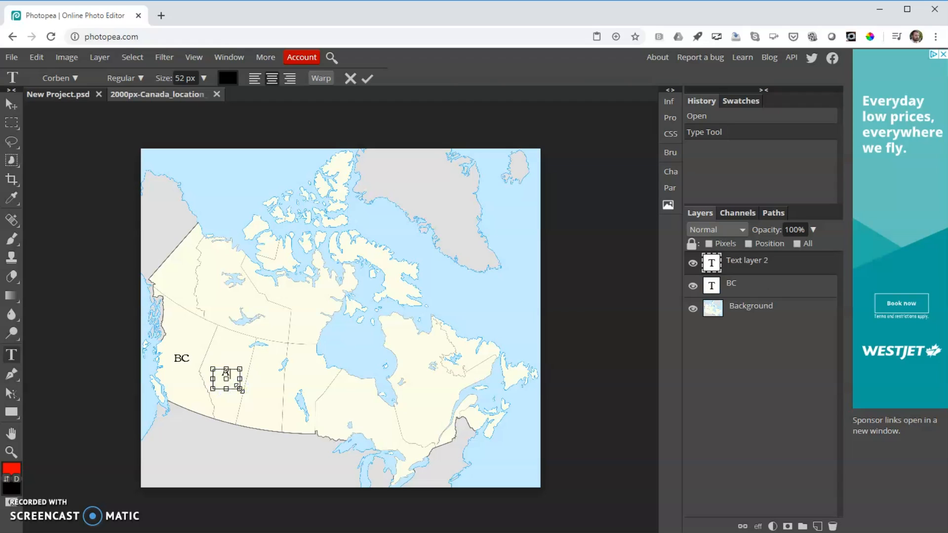
left_click(8, 355)
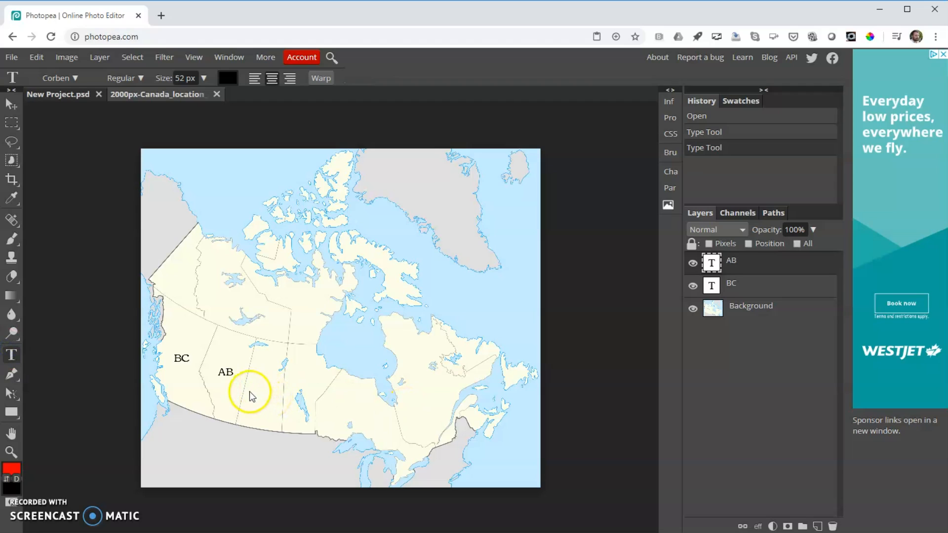
Label the remaining provinces and territories SK, MB, ON, QC, NB, NS, PE, NL, YT, NT and NU on separate text layers.
left_click_drag(249, 389, 280, 412)
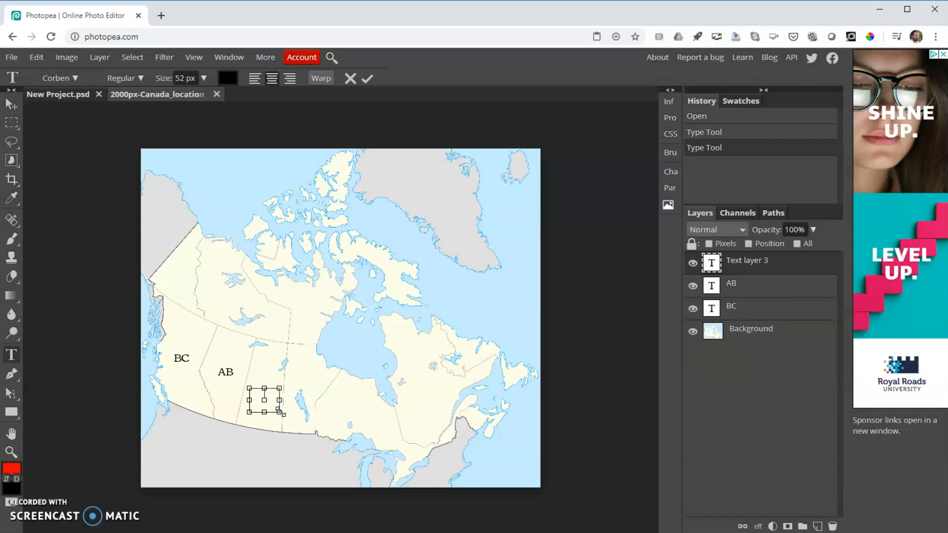
type("SK")
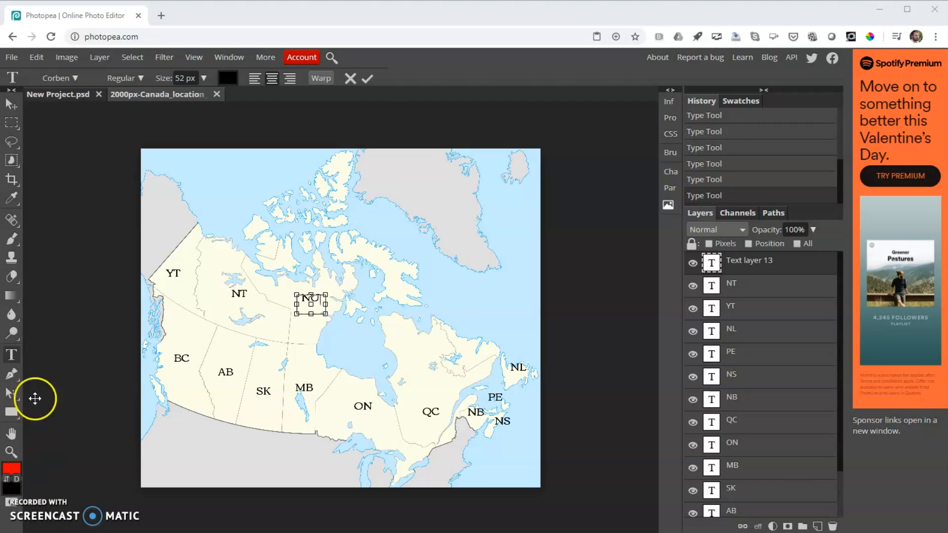
left_click(15, 355)
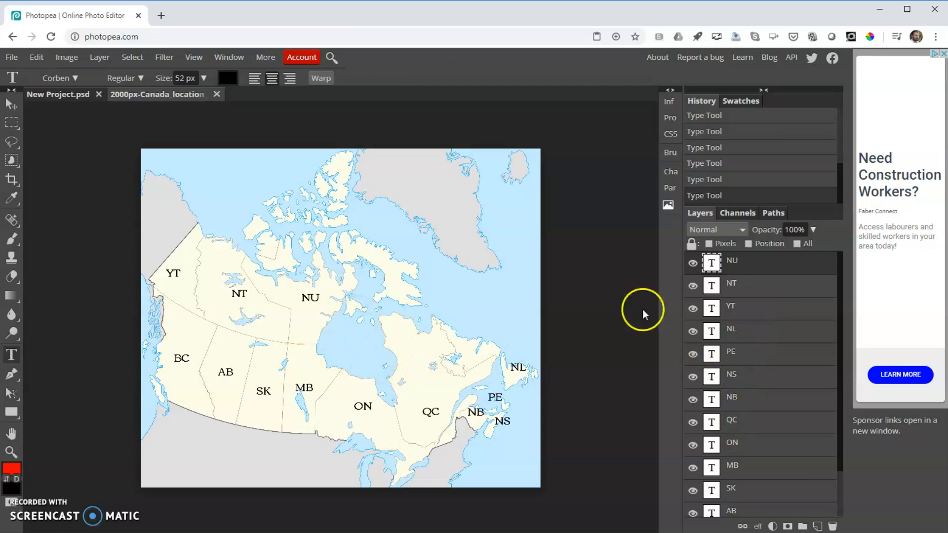
Move the NU, NT and YT labels slightly lower within their territories.
left_click(310, 303)
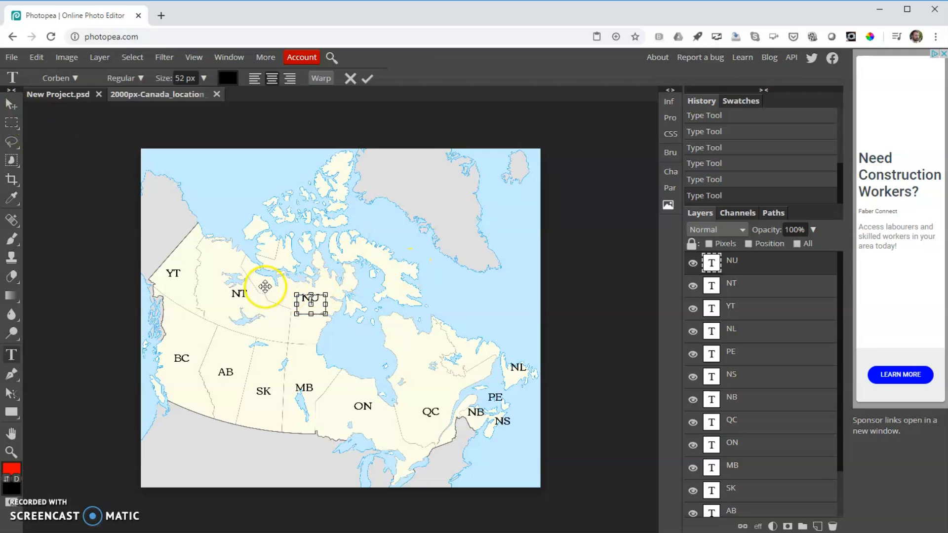
left_click(10, 106)
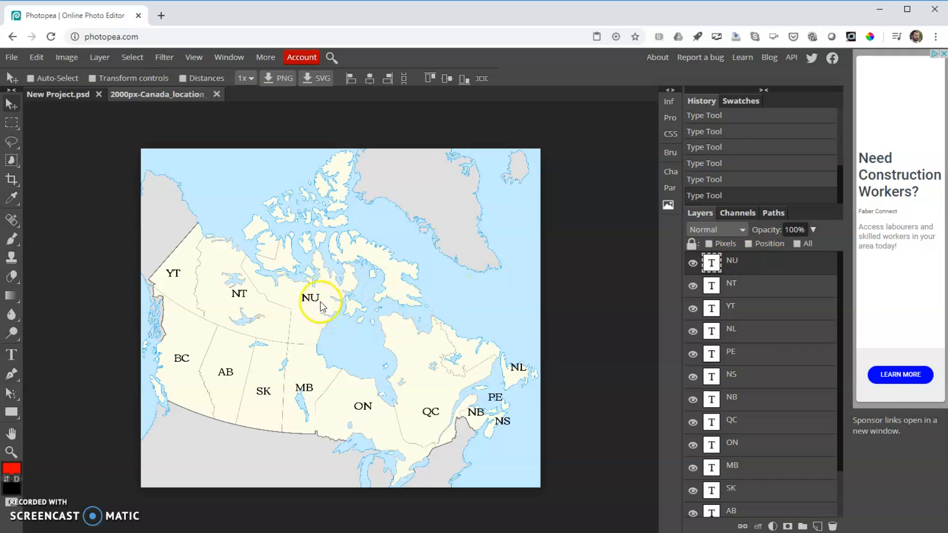
left_click_drag(311, 302, 317, 307)
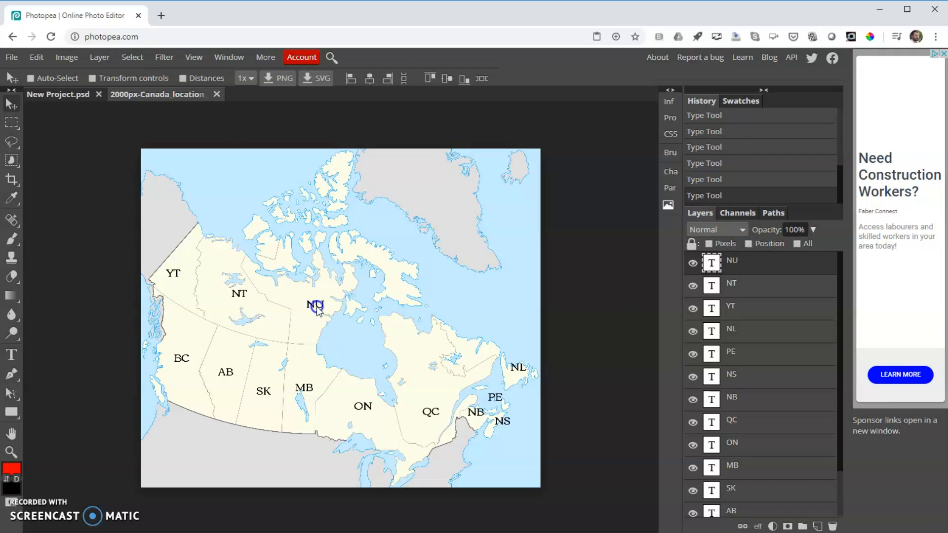
left_click(724, 285)
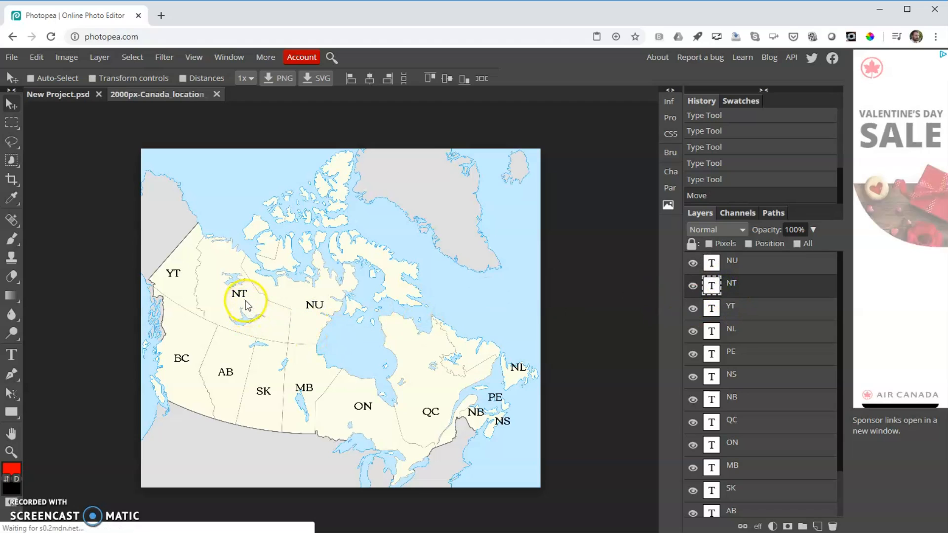
left_click_drag(243, 296, 246, 308)
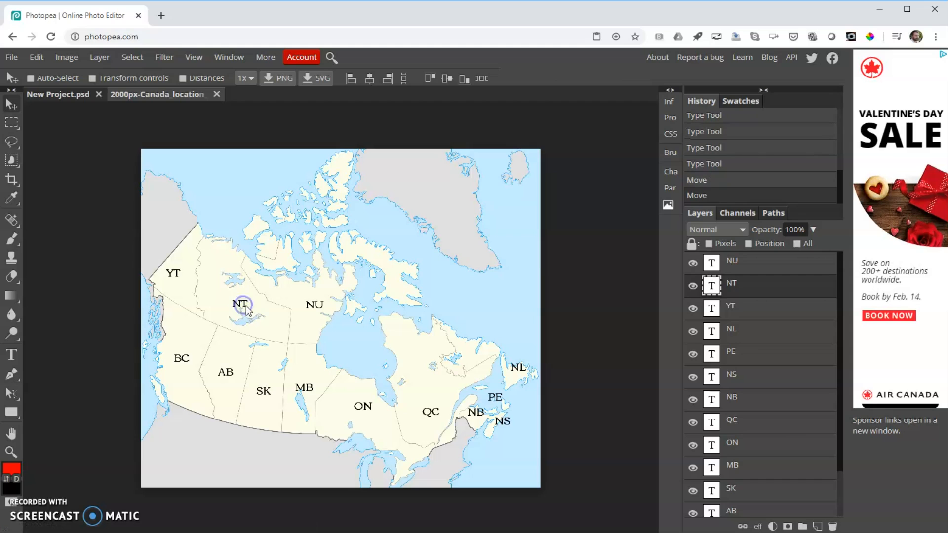
left_click(738, 307)
left_click_drag(179, 274, 183, 281)
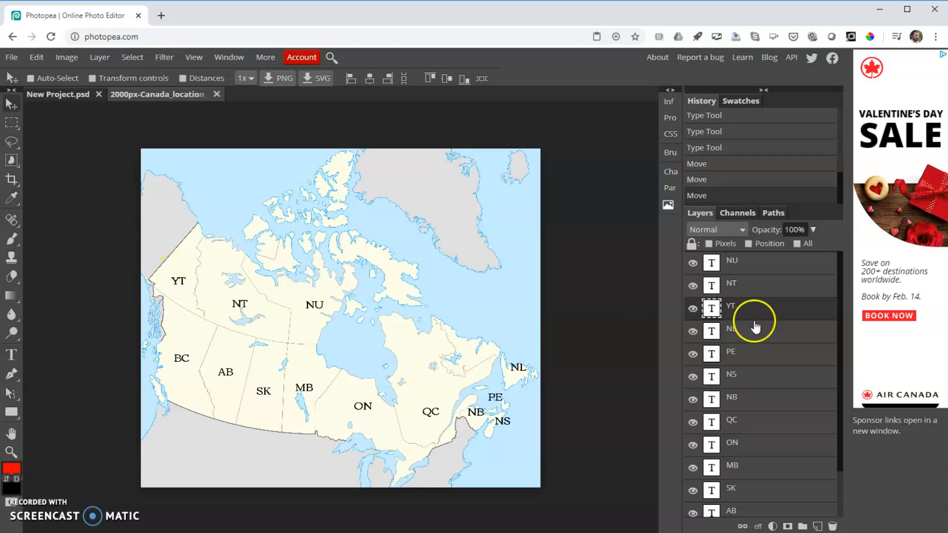
Move the NL and PE labels slightly down and to the left on the east coast.
left_click(727, 329)
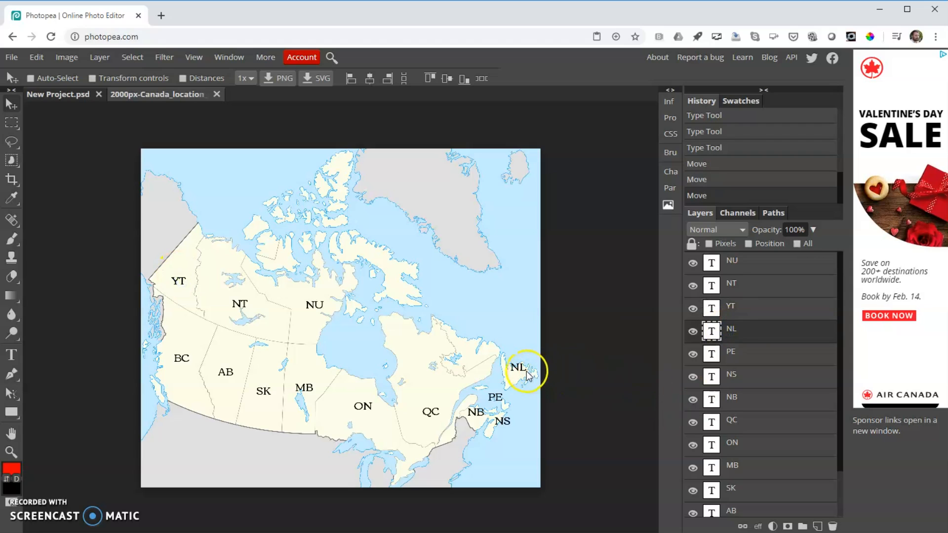
left_click_drag(520, 369, 518, 376)
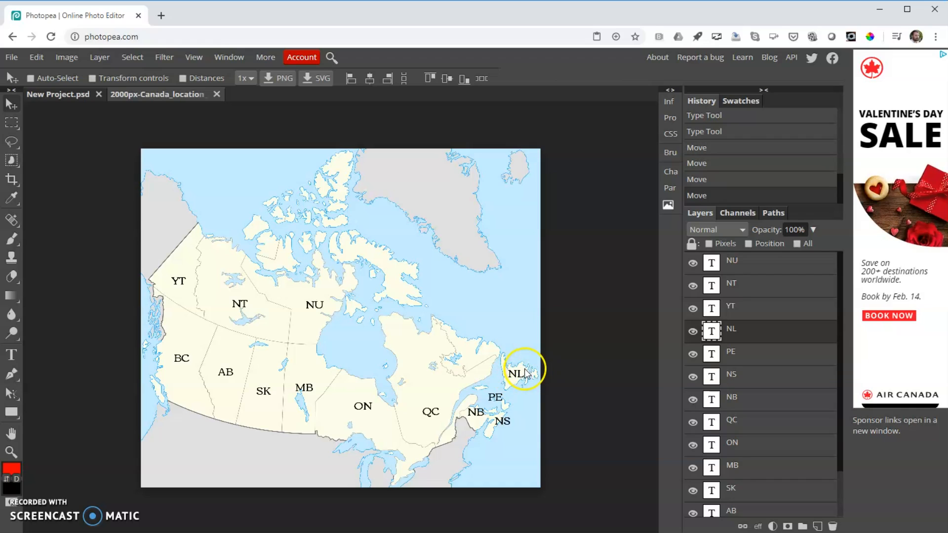
left_click(734, 357)
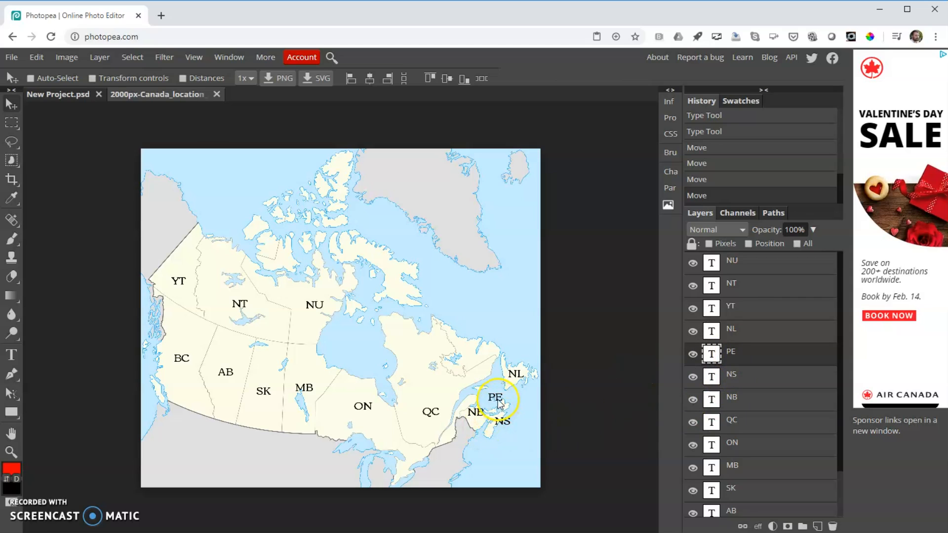
left_click_drag(497, 400, 495, 407)
Nudge the NS label slightly to the left and the NB label slightly lower to fit their provinces.
left_click(751, 377)
mouse_move(507, 424)
left_mouse_down()
mouse_move(511, 435)
mouse_move(502, 427)
left_mouse_up()
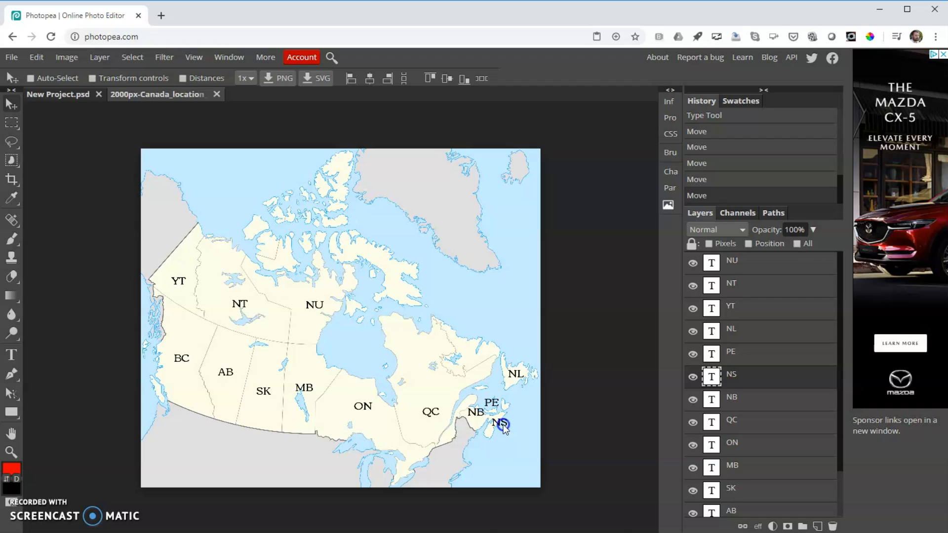
left_click_drag(502, 427, 503, 428)
left_click(743, 401)
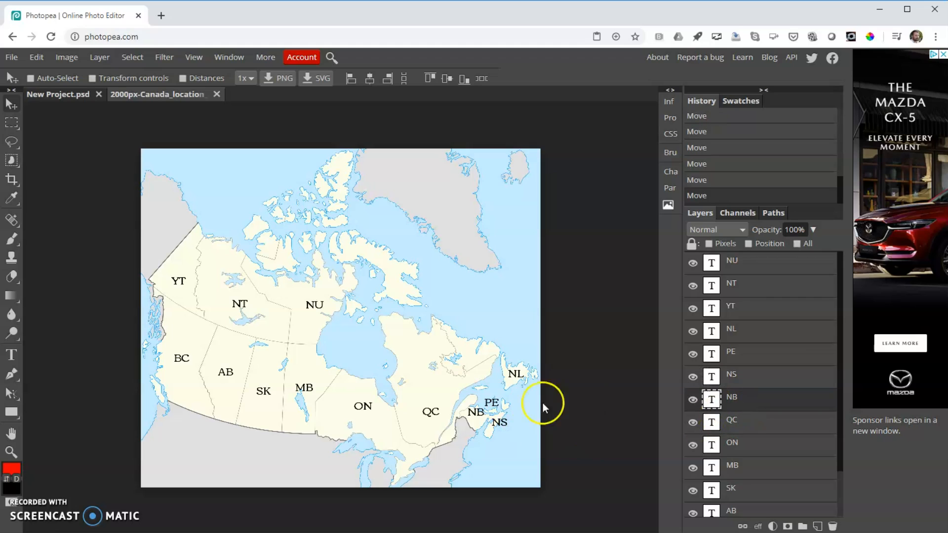
left_click_drag(476, 413, 478, 419)
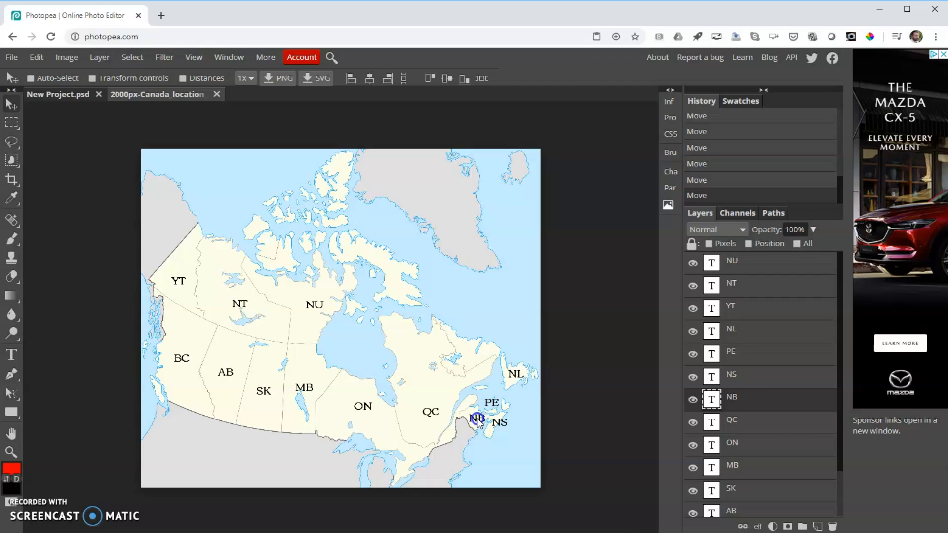
left_click_drag(477, 421, 478, 421)
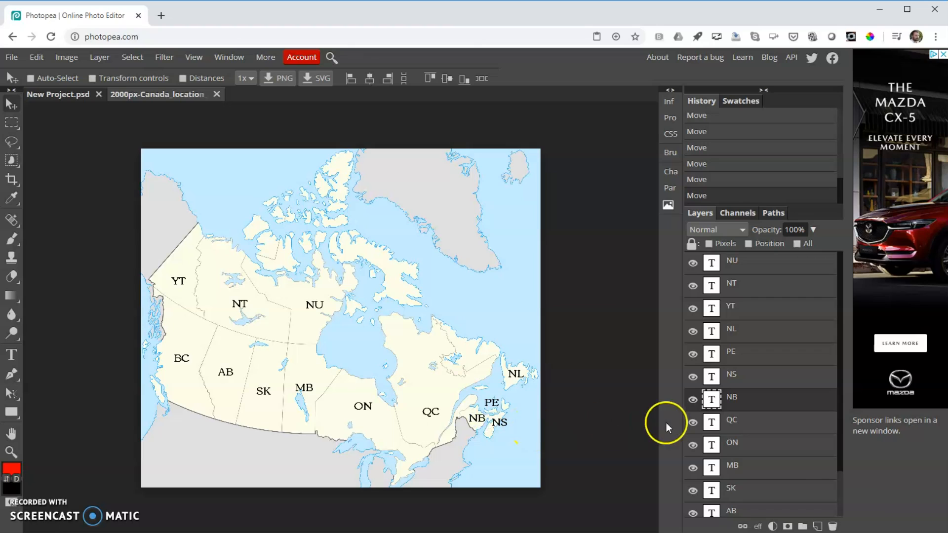
Reposition the QC and ON labels lower in their provinces and the MB label slightly up and to the right.
left_click(721, 423)
left_click_drag(427, 413, 422, 423)
left_click(752, 445)
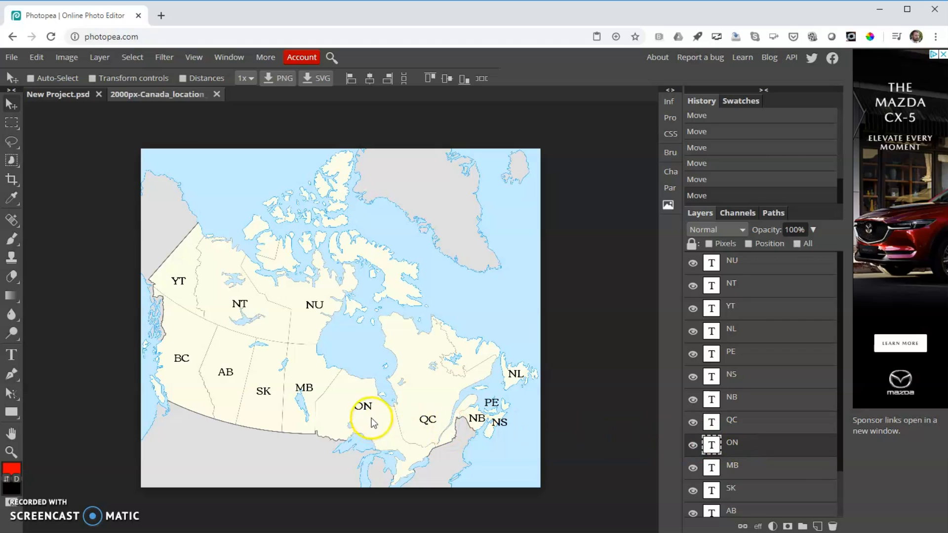
left_click_drag(369, 409, 380, 428)
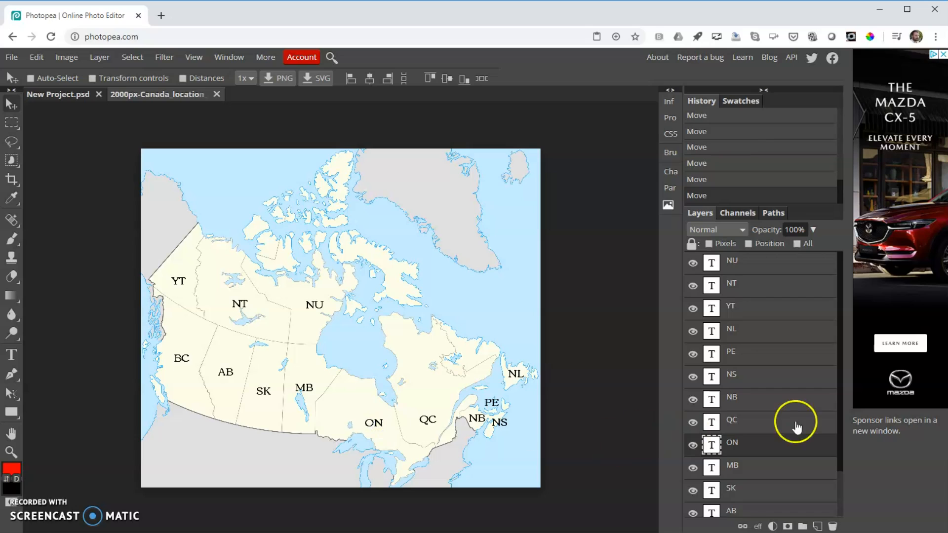
scroll(799, 422, "down", 2)
left_click(740, 410)
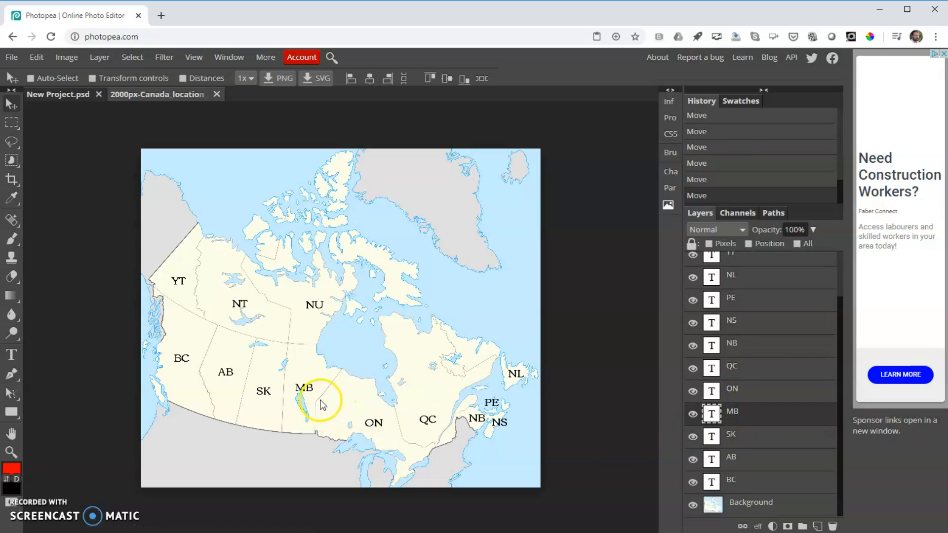
left_click(309, 390)
mouse_move(309, 389)
left_mouse_down()
mouse_move(307, 406)
mouse_move(314, 386)
left_mouse_up()
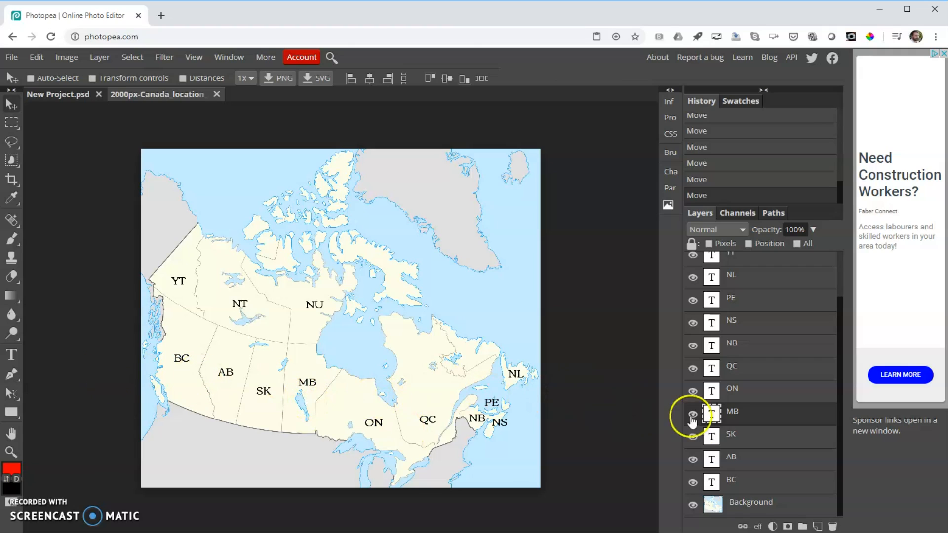
Move the BC label lower within its province and hide its text layer.
left_click(730, 482)
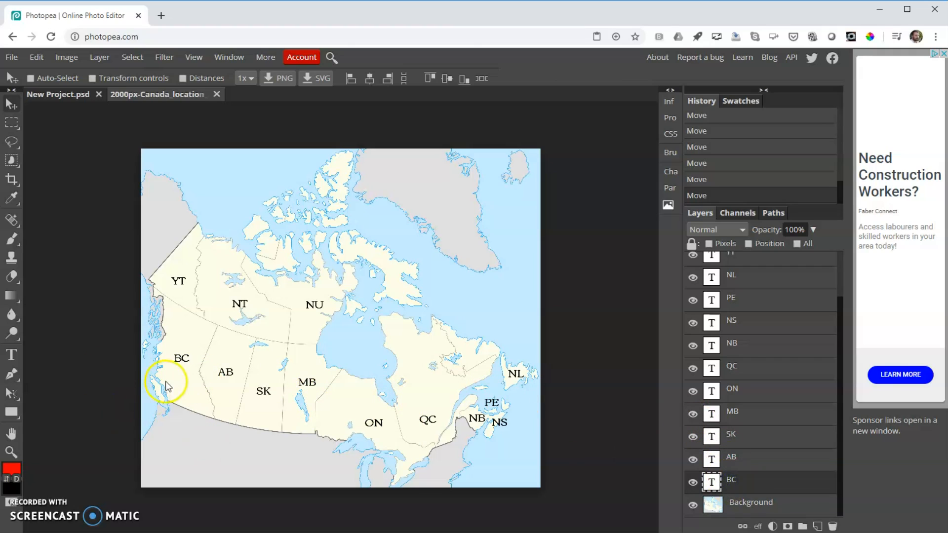
left_click_drag(181, 365, 183, 386)
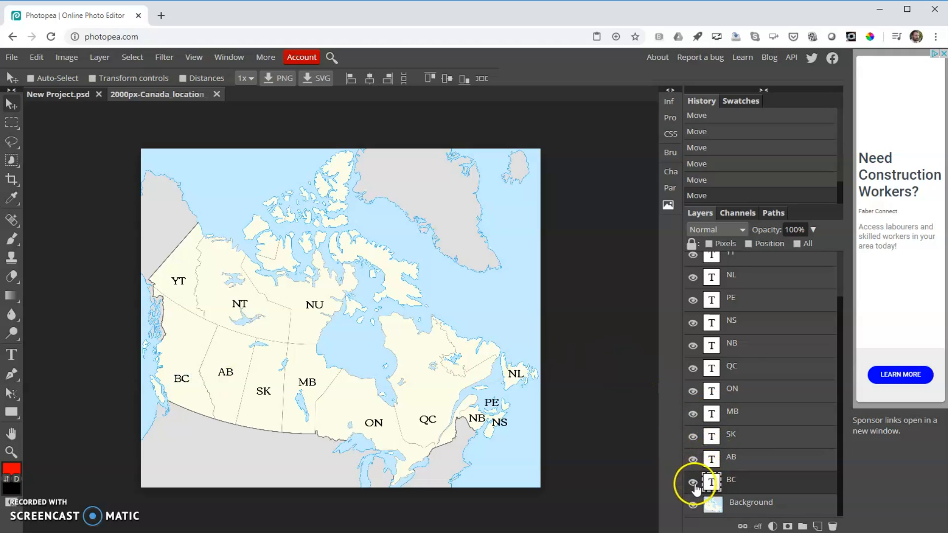
left_click(692, 483)
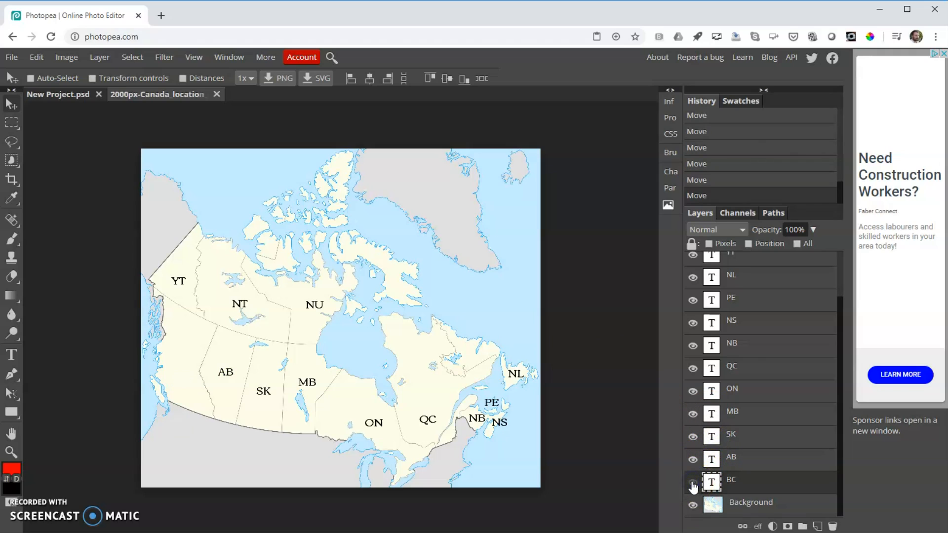
Show the BC label layer again and merge all the province and territory text layers into one layer.
left_click(693, 486)
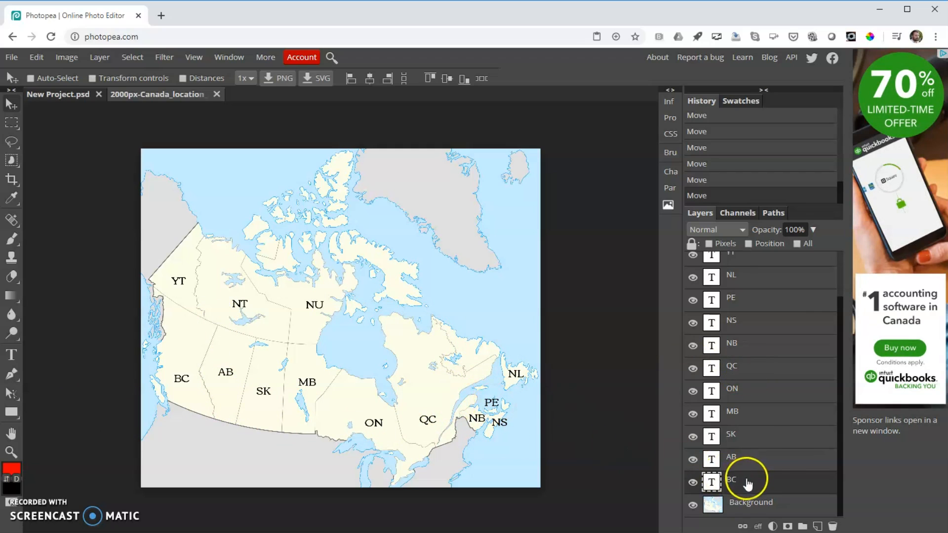
scroll(792, 430, "up", 2)
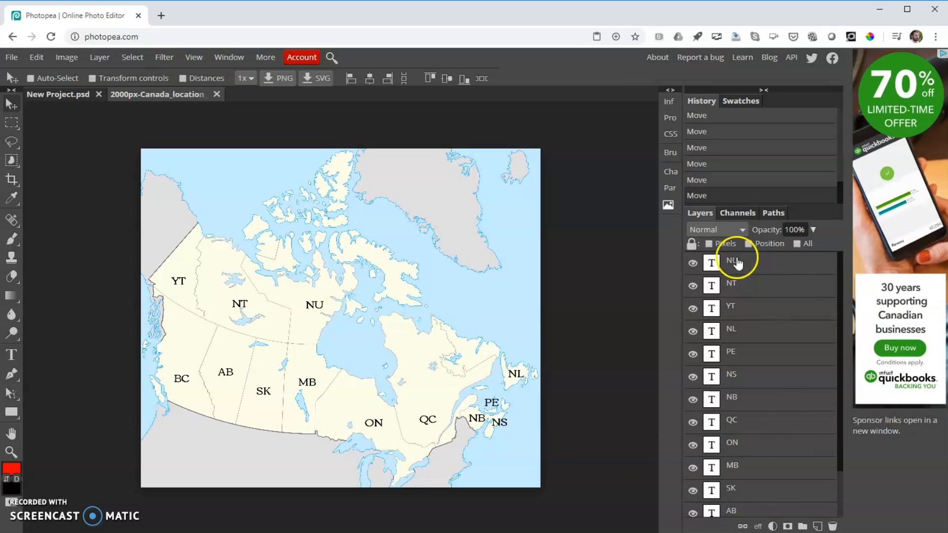
scroll(758, 345, "down", 2)
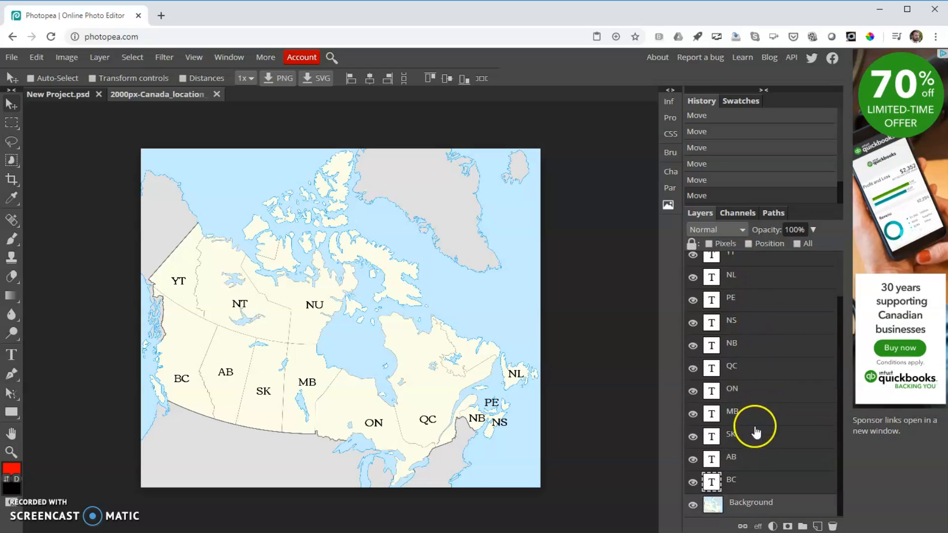
right_click(744, 481)
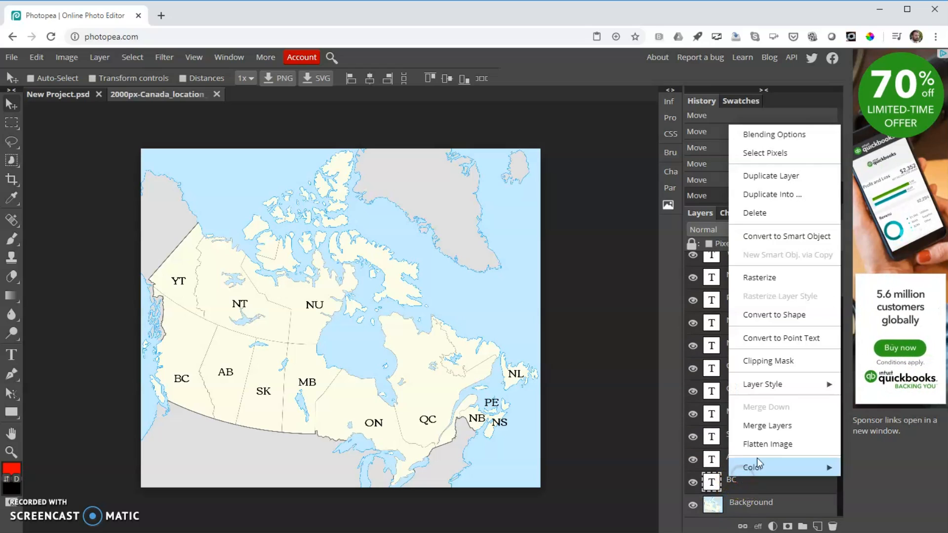
left_click(755, 428)
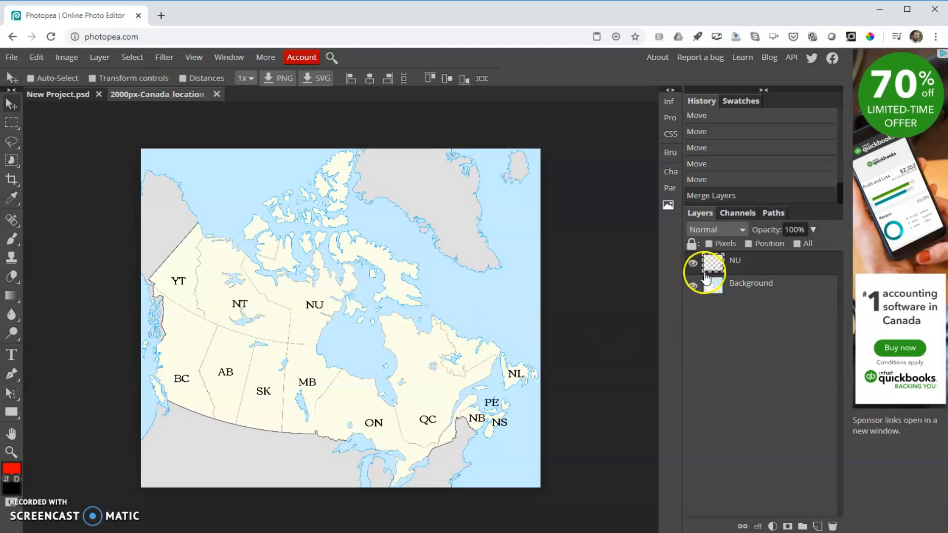
Toggle the merged label layer off and back on, and export the labelled map as a PNG.
left_click(693, 264)
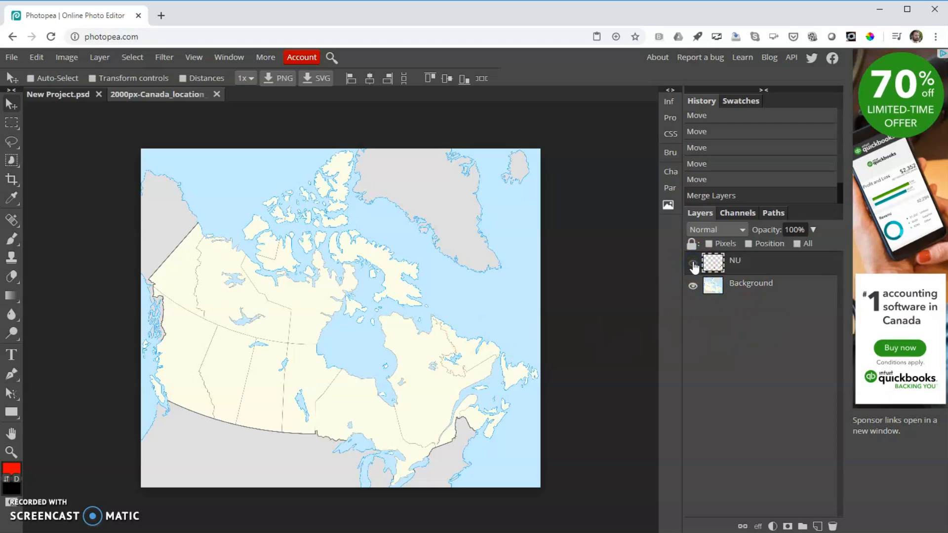
left_click(693, 265)
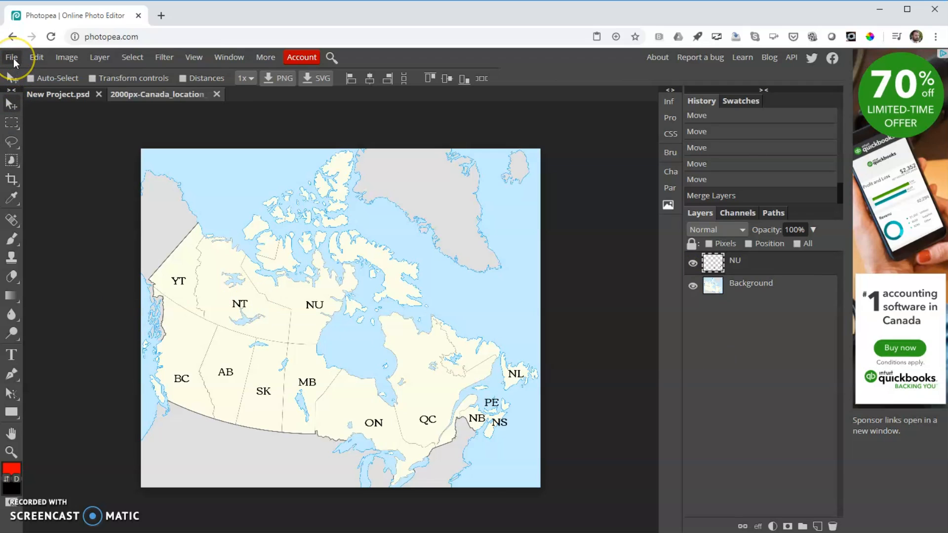
left_click(14, 60)
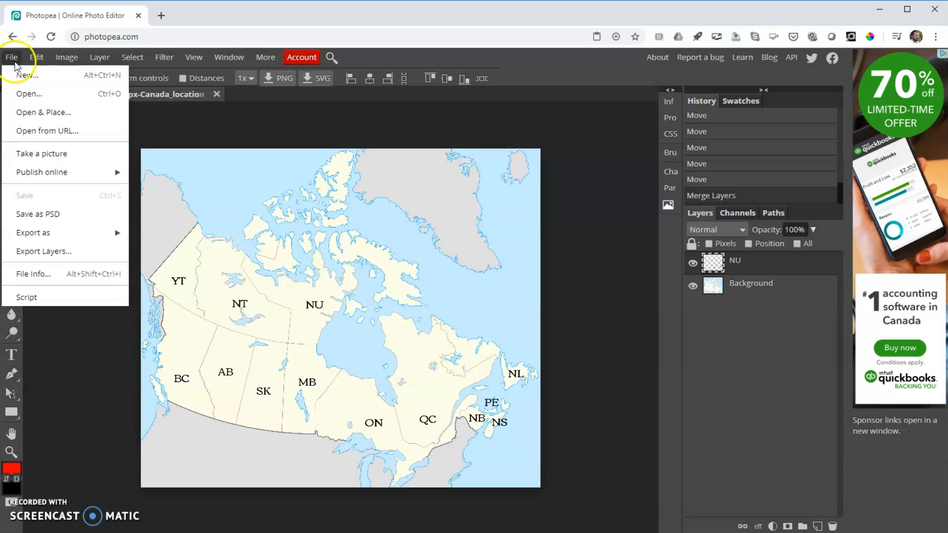
mouse_move(51, 234)
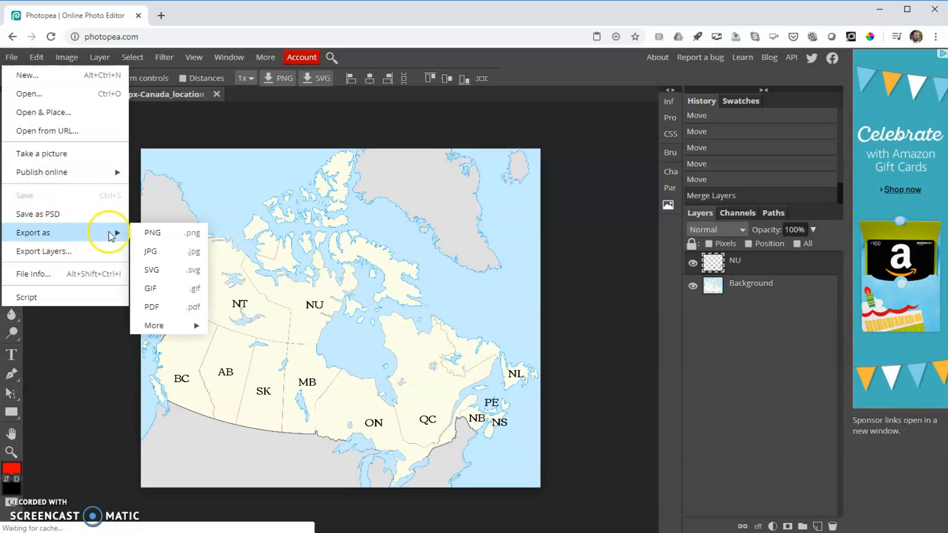
left_click(154, 233)
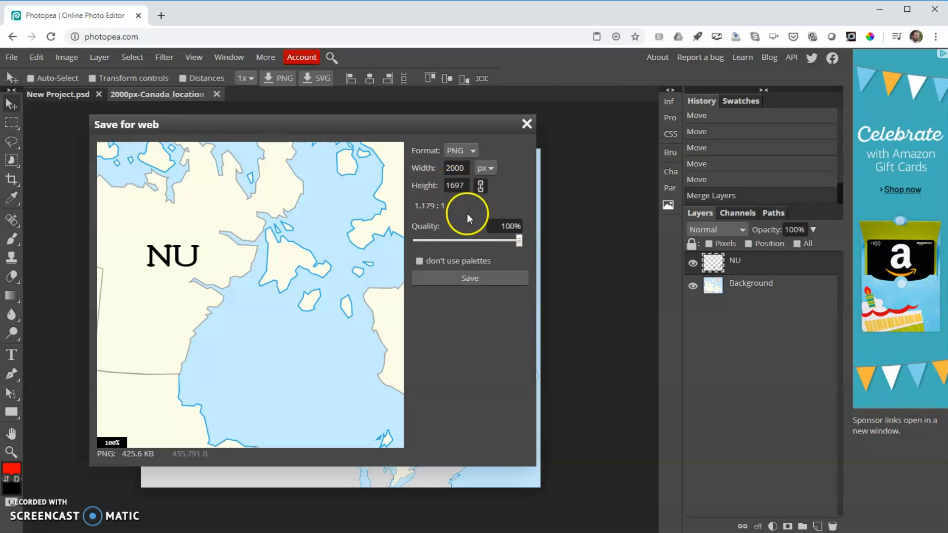
left_click(472, 278)
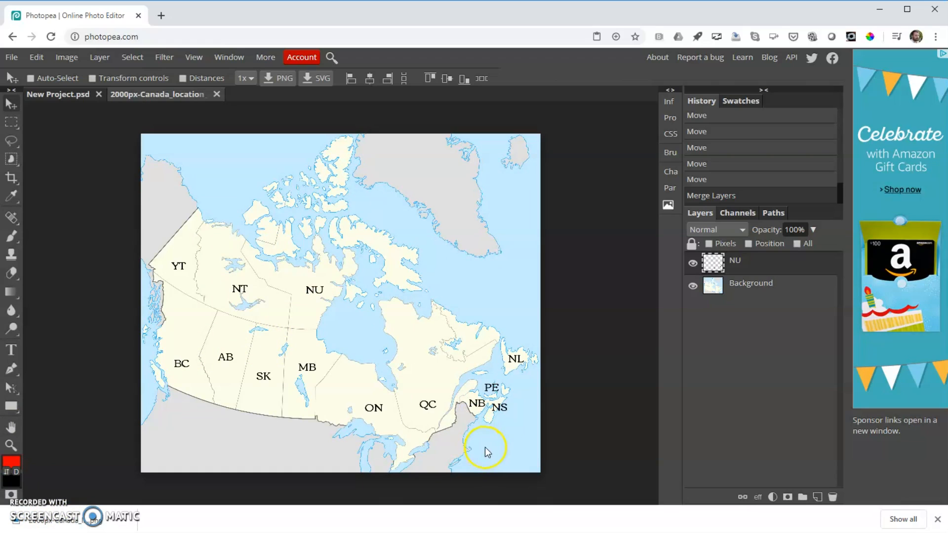
Hide the merged label layer and export the unlabelled background map as a PNG.
left_click(693, 263)
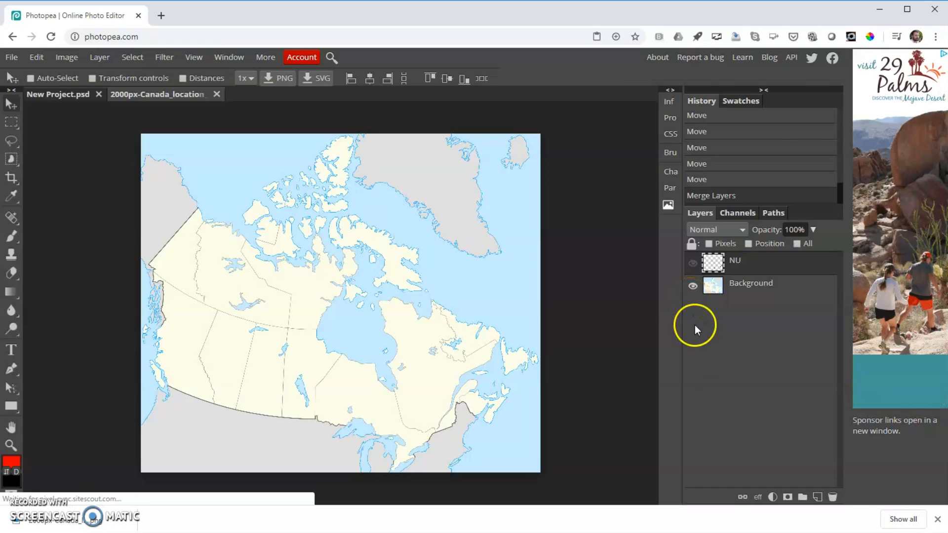
left_click(12, 58)
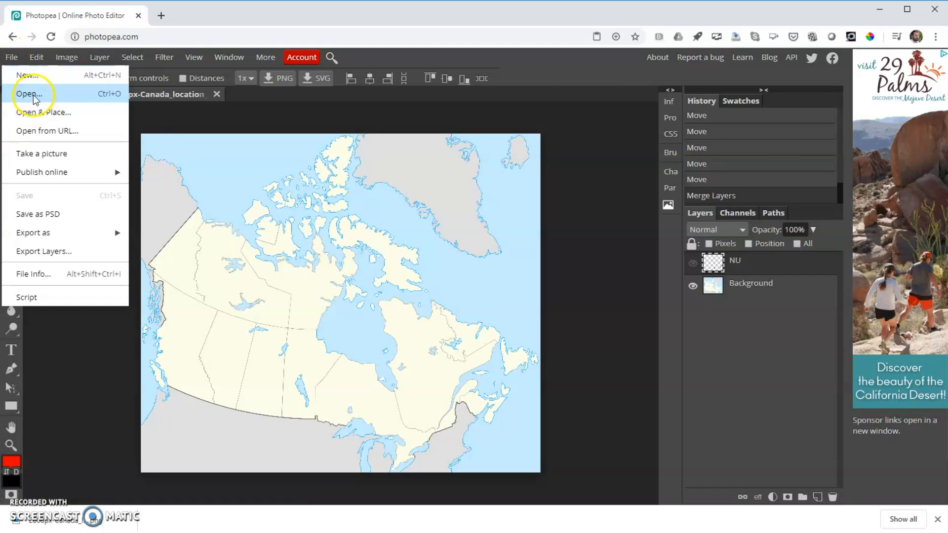
left_click(12, 58)
left_click(736, 281)
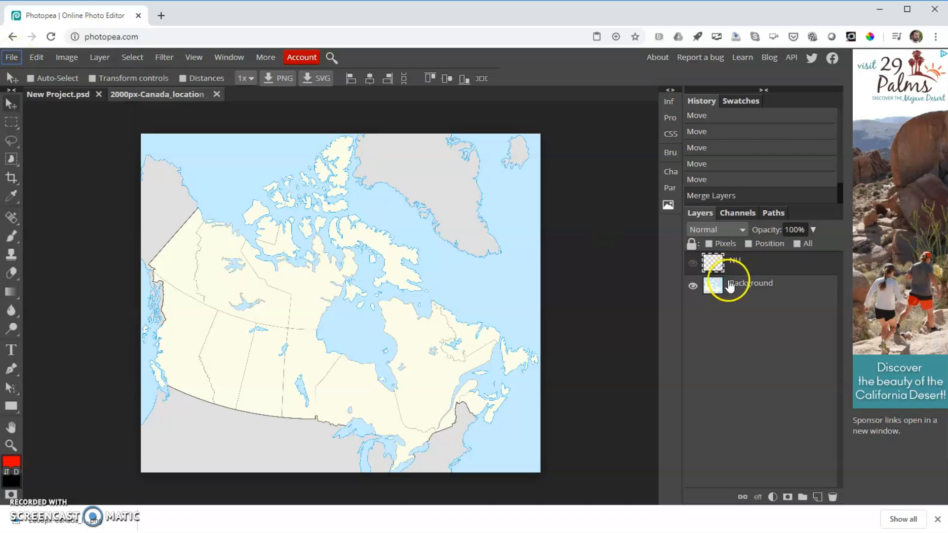
left_click(346, 212)
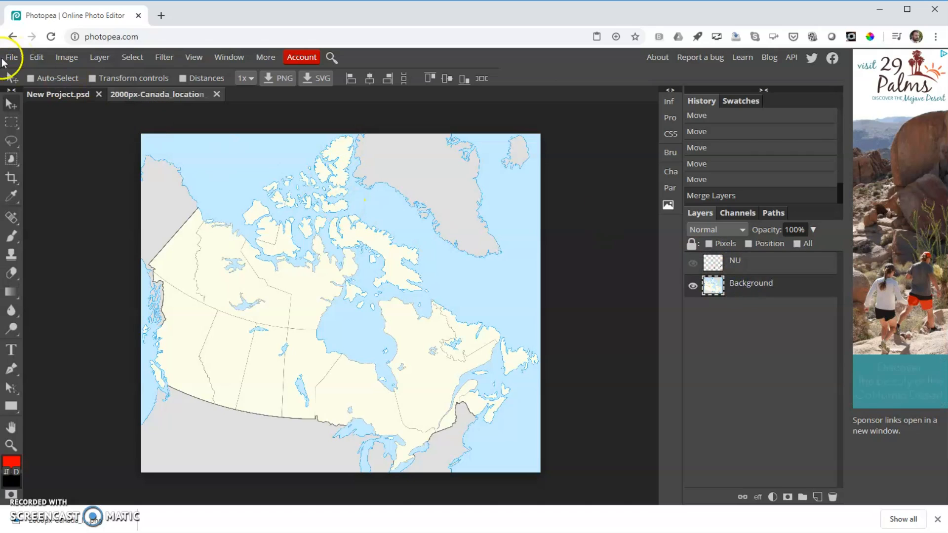
left_click(11, 57)
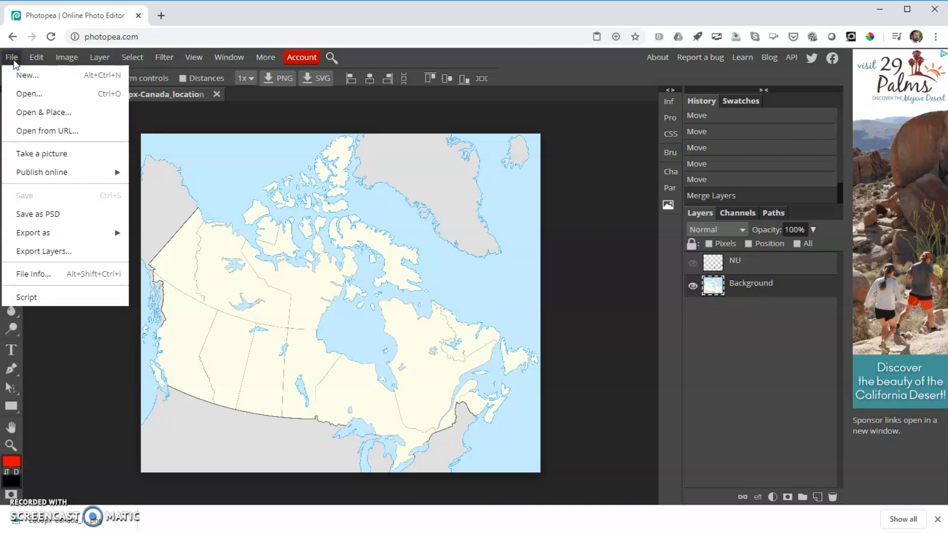
mouse_move(82, 233)
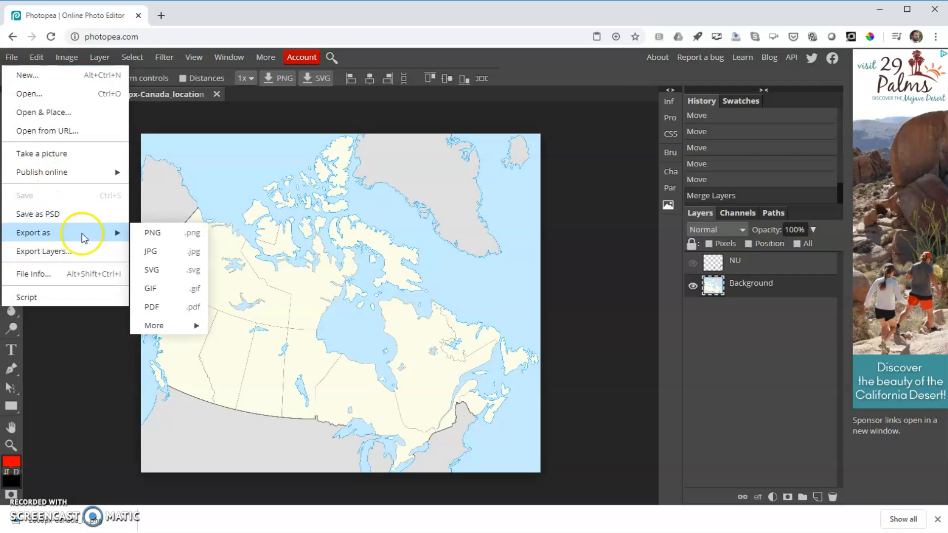
left_click(154, 233)
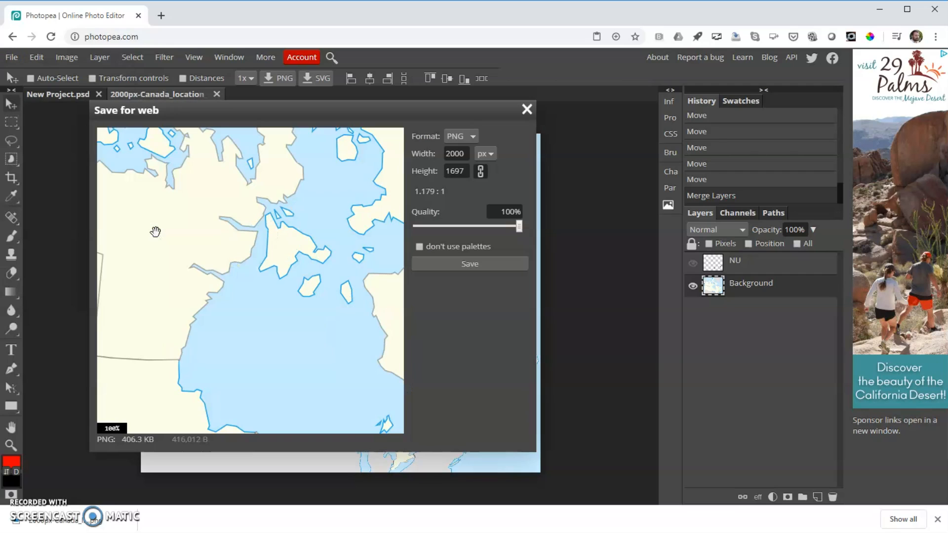
left_click(473, 264)
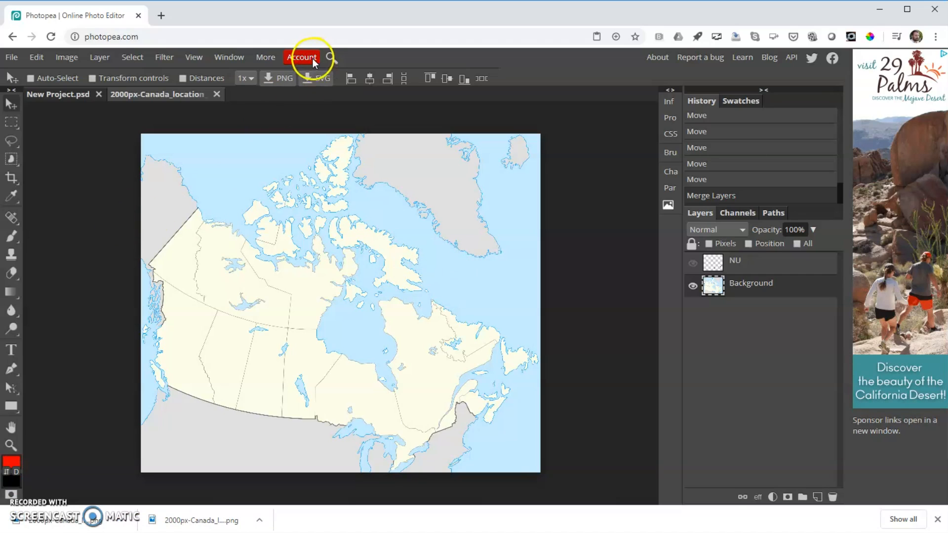
left_click_drag(269, 193, 235, 249)
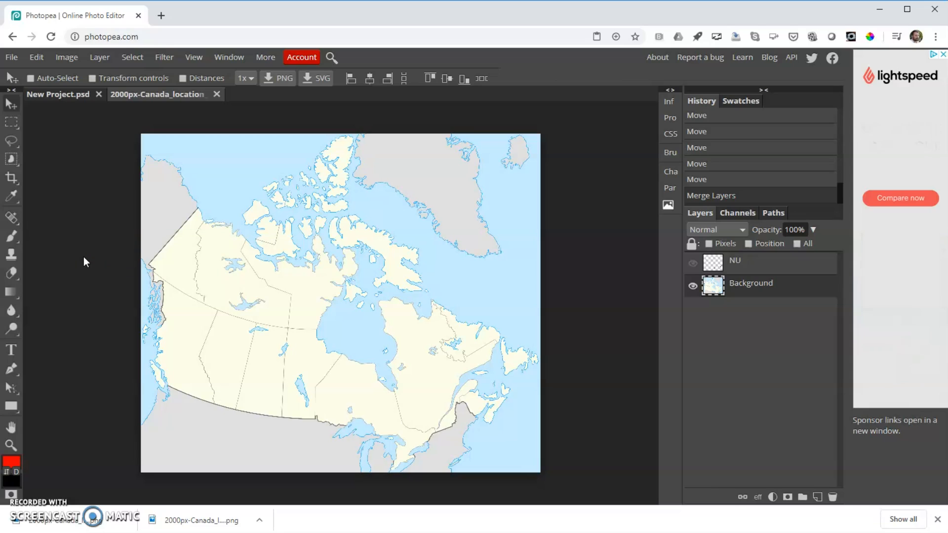
left_click(81, 277)
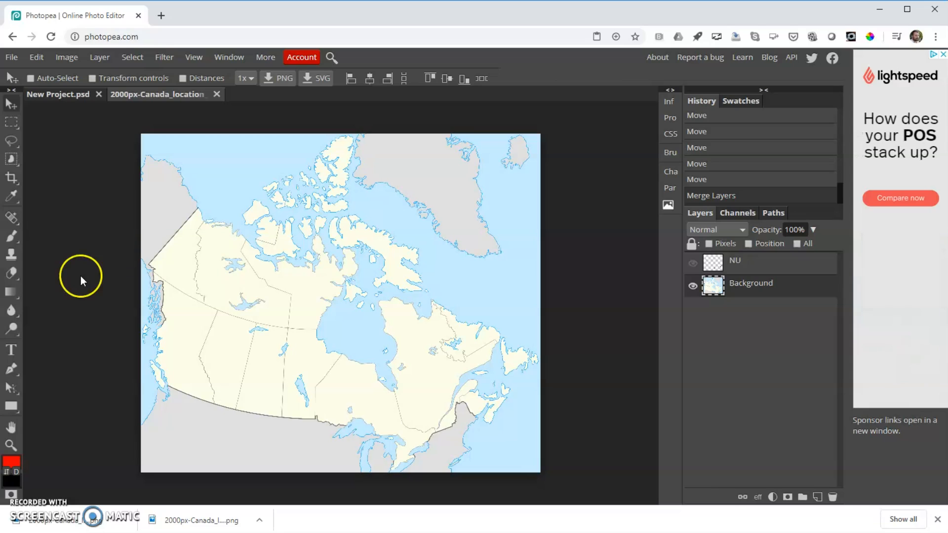
Make the merged label layer visible again and save the project as a PSD file.
left_click(693, 263)
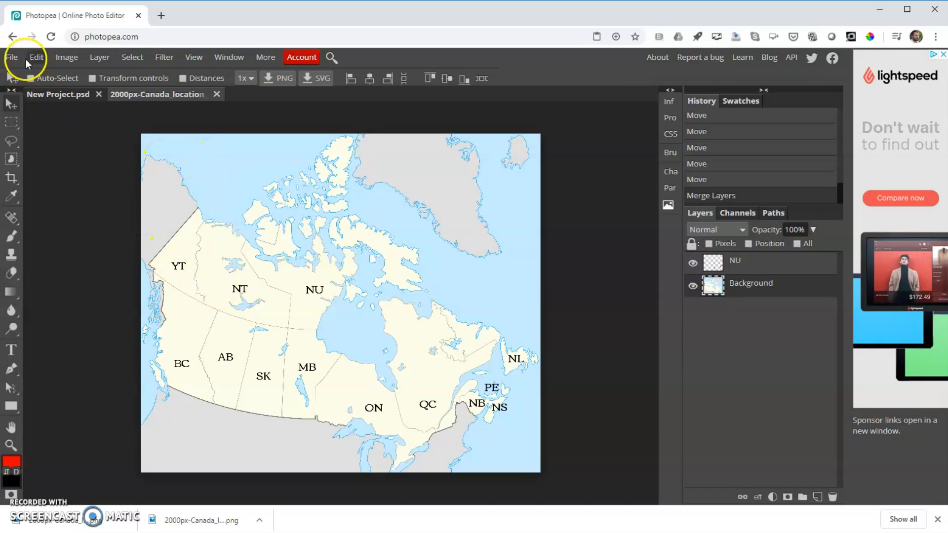
left_click(13, 58)
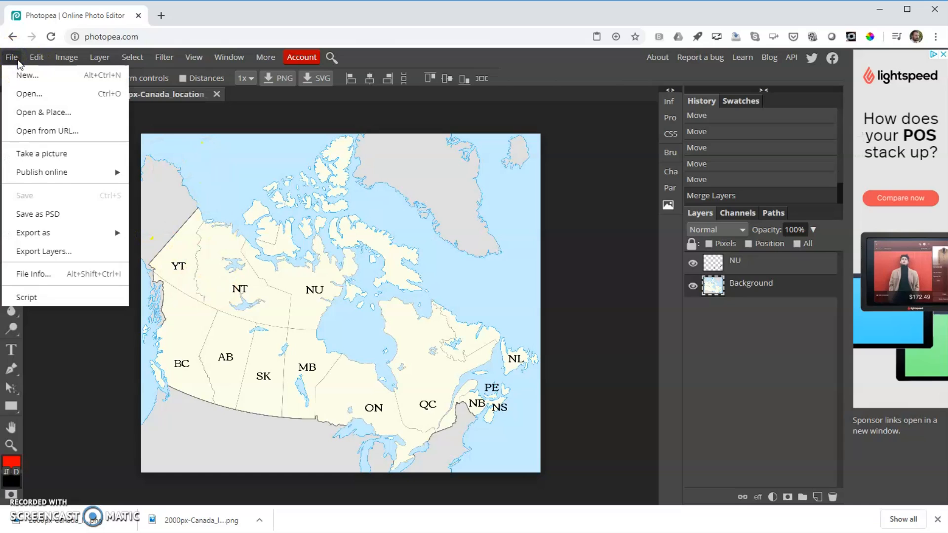
left_click(44, 215)
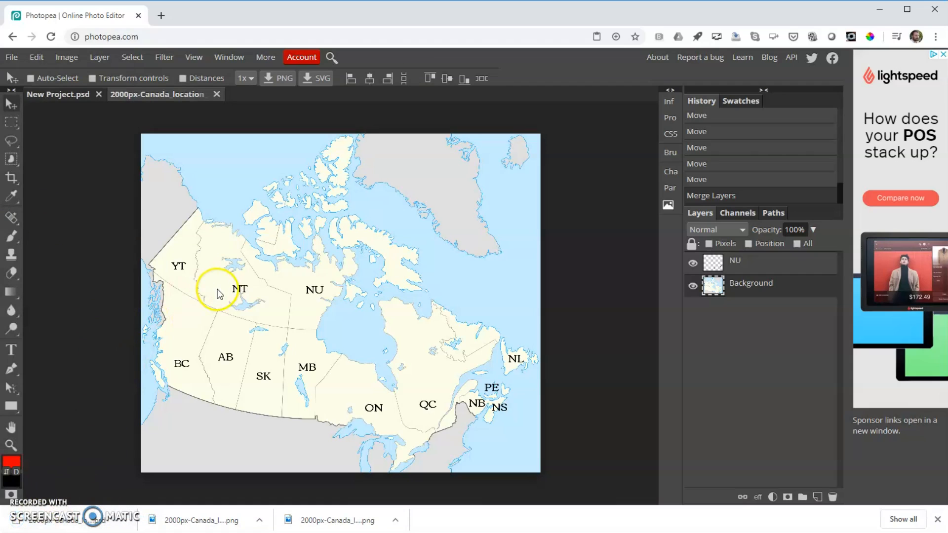
left_click(257, 299)
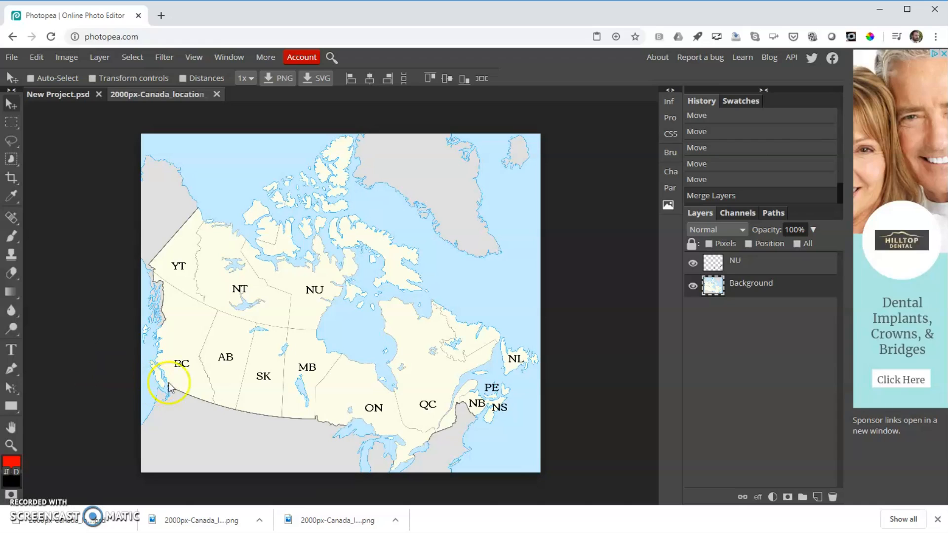
Lower the merged label layer's opacity to 44% and restore it to 100%.
left_click(746, 264)
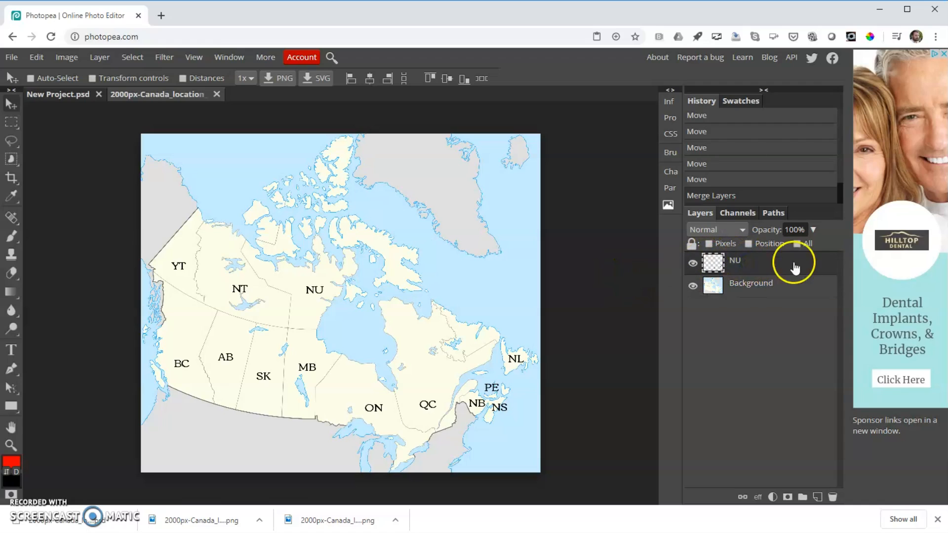
left_click(813, 230)
left_click_drag(813, 249, 783, 252)
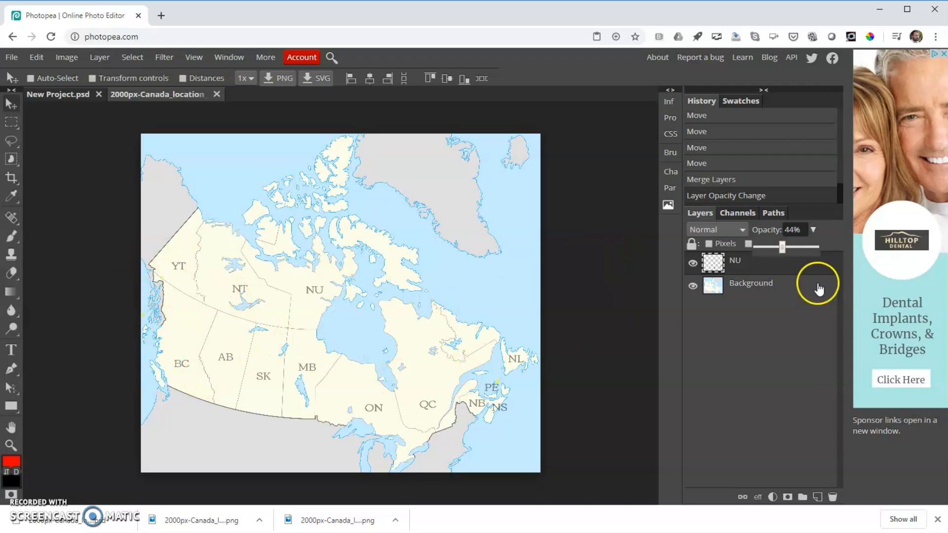
left_click_drag(784, 250, 827, 250)
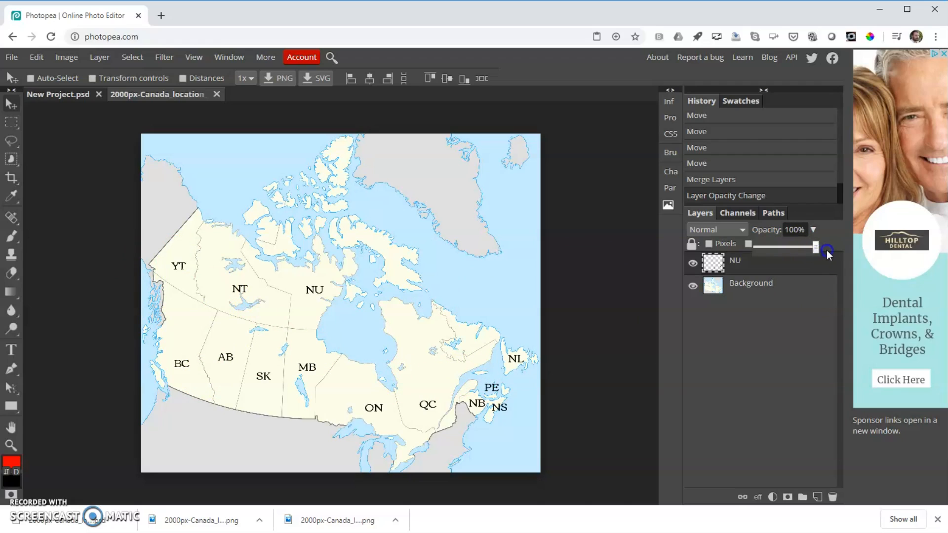